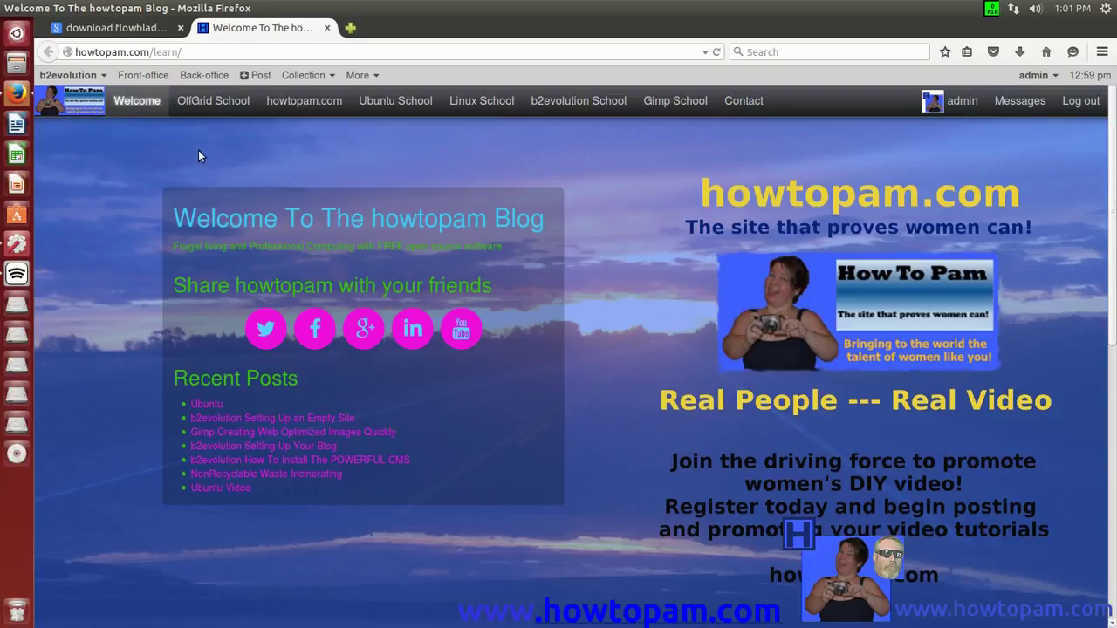
- Open the 'Installing Flowblade 0.18 - Google Code' result from the Flowblade download search
left_click(111, 31)
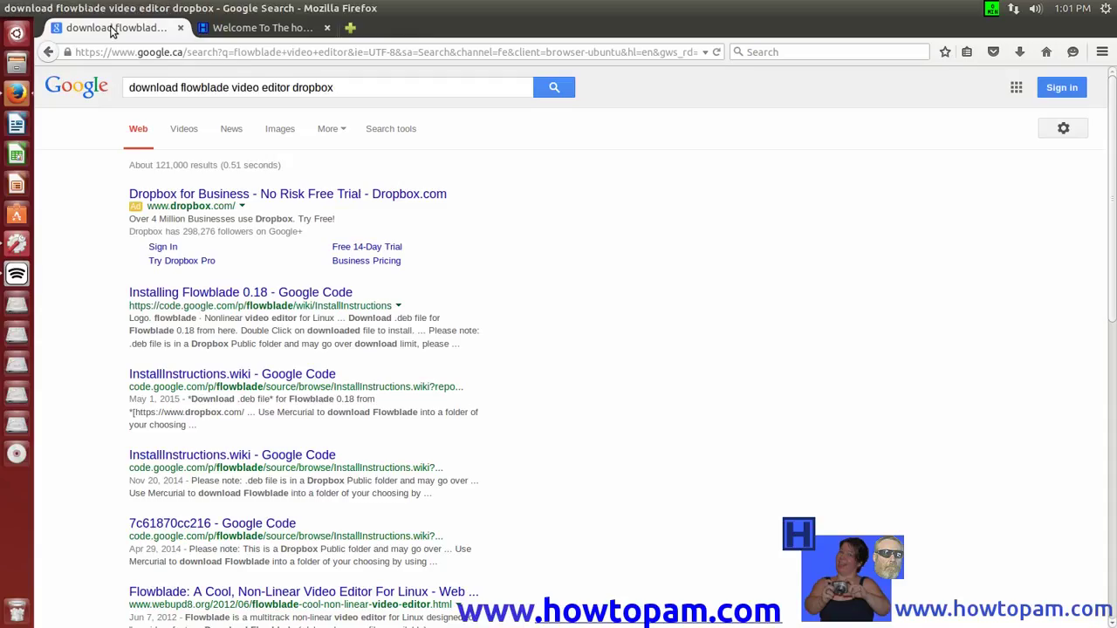
left_click(274, 295)
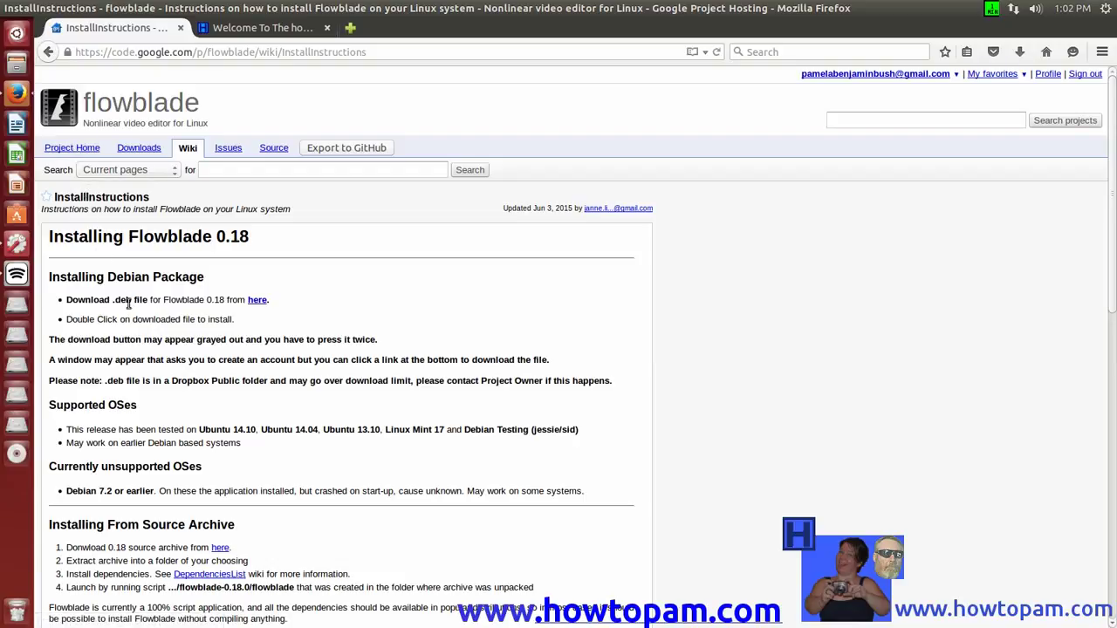
- Download flowblade-0.18.0-1_all.deb from Dropbox, opening it with Ubuntu Software Centre
left_click(257, 301)
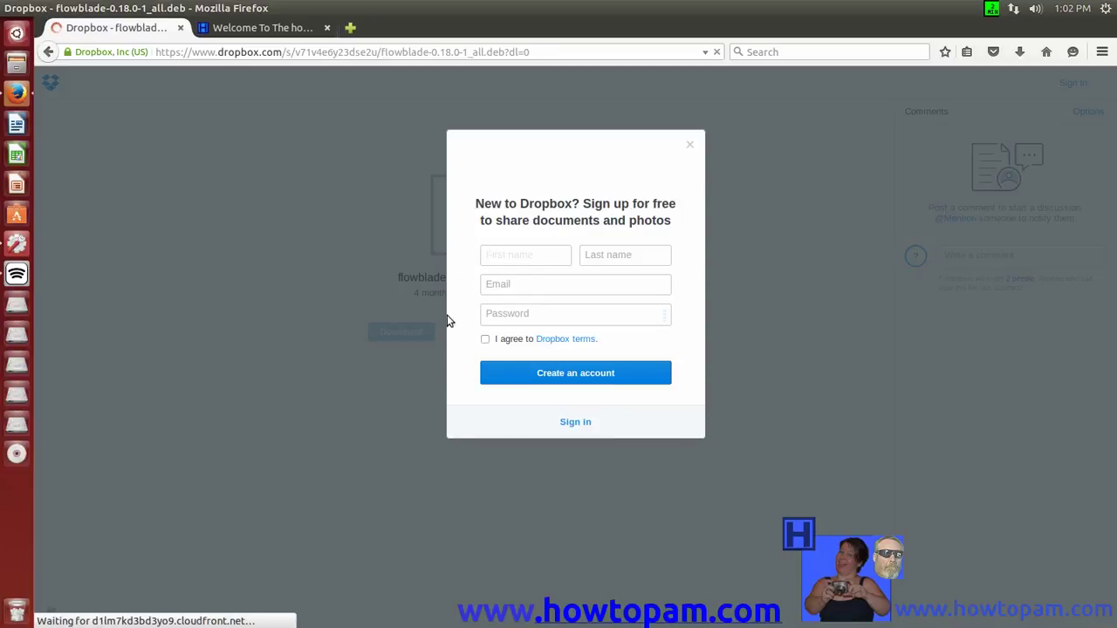
left_click(692, 149)
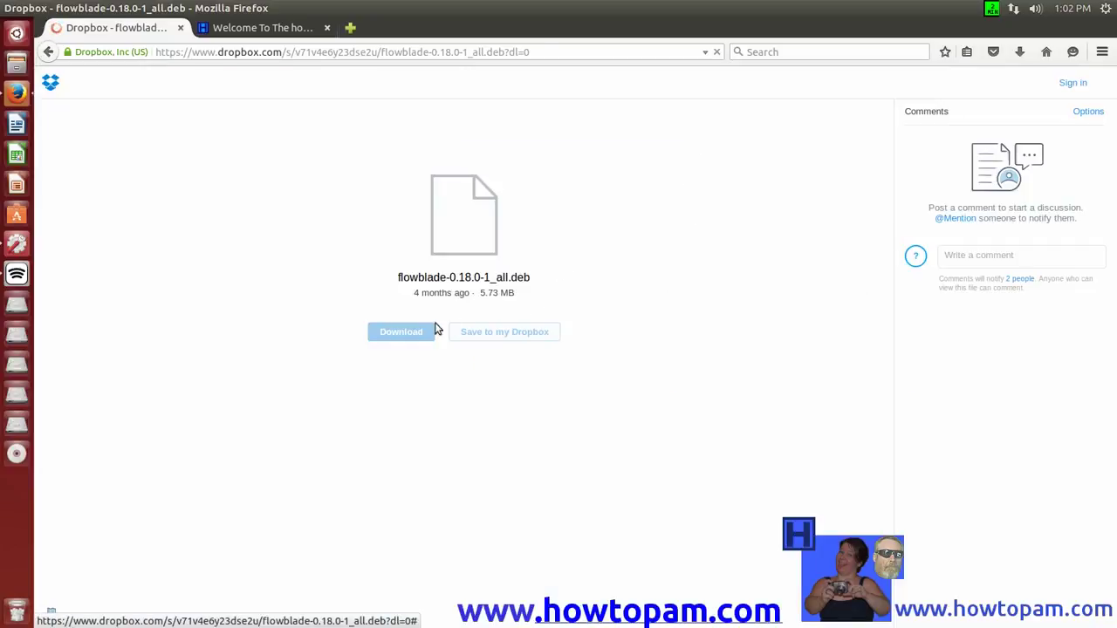
left_click(402, 336)
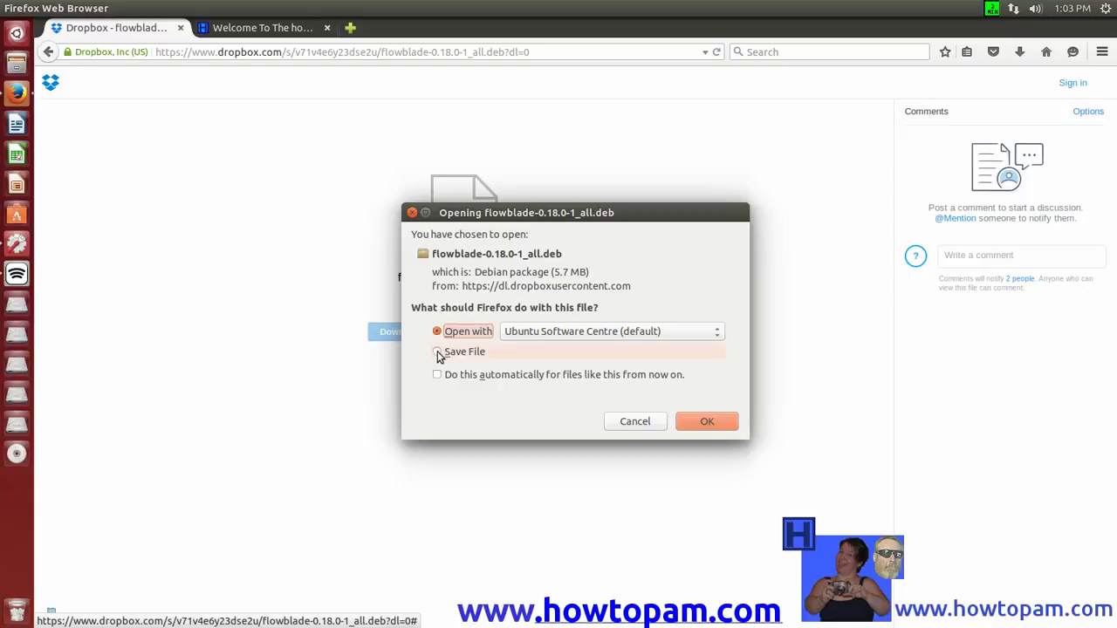
left_click(438, 353)
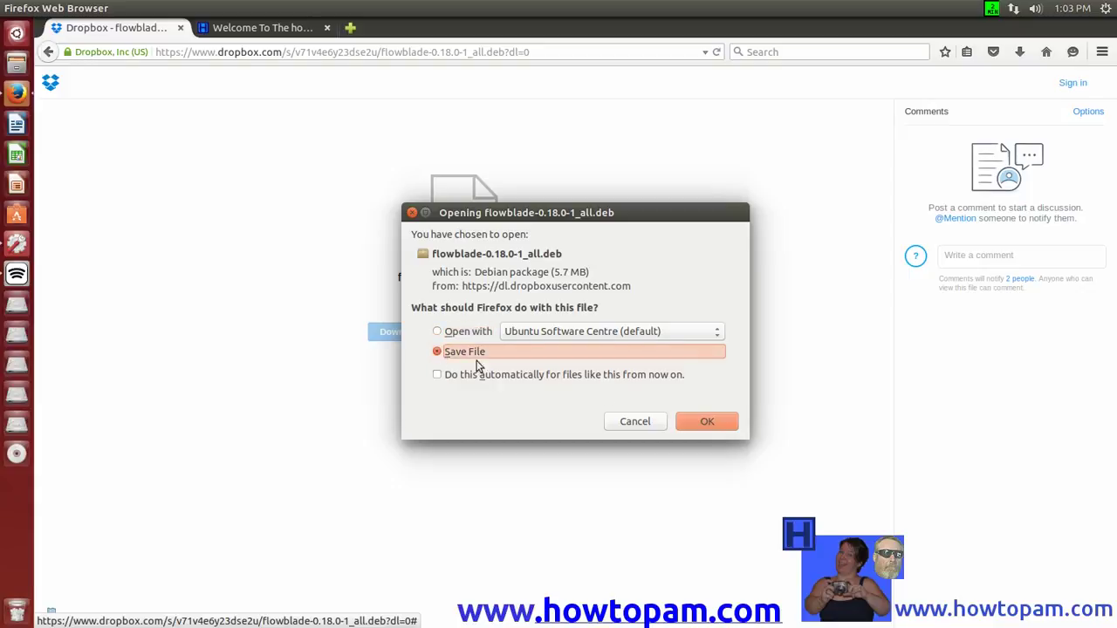
left_click(438, 333)
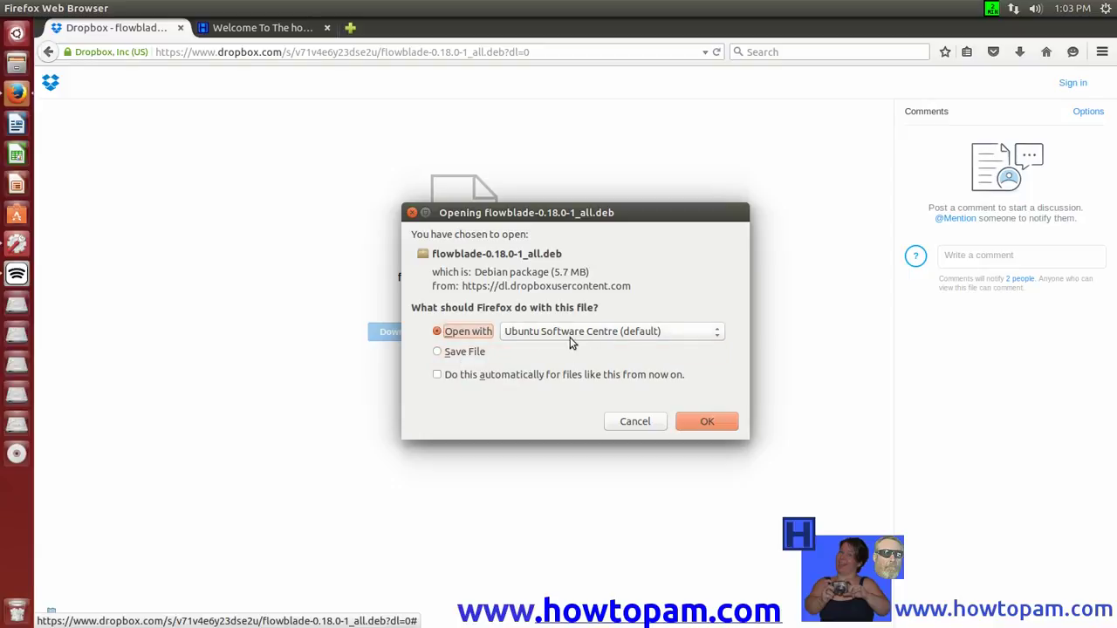
left_click(704, 421)
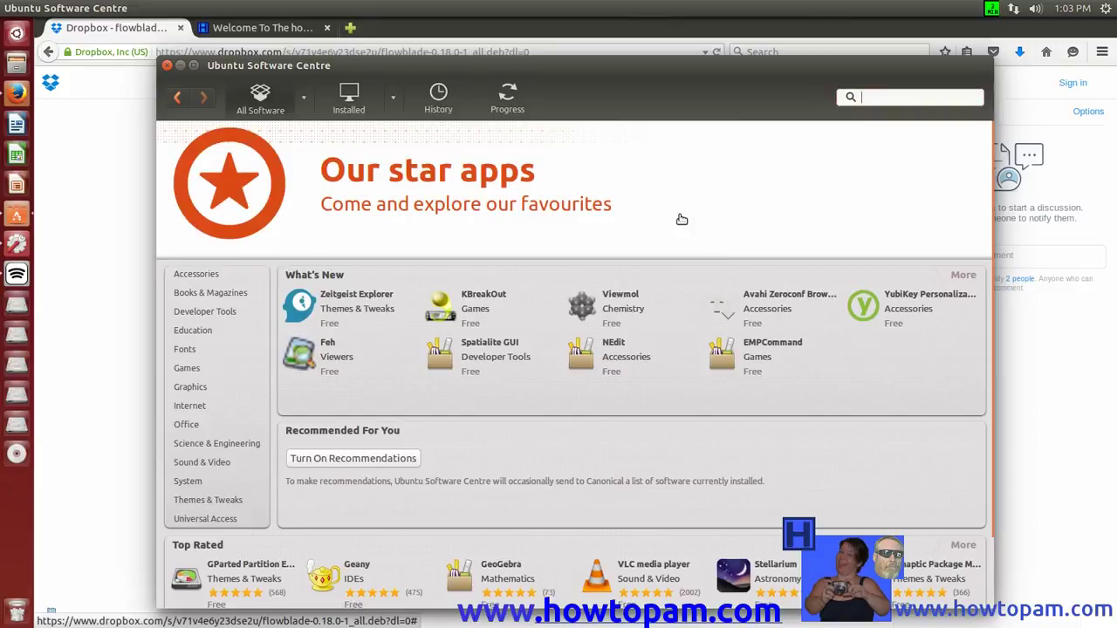
- Review the Flowblade Movie Editor 0.18.0-1 details and reviews, then return to the top
scroll(682, 219, "down", 2)
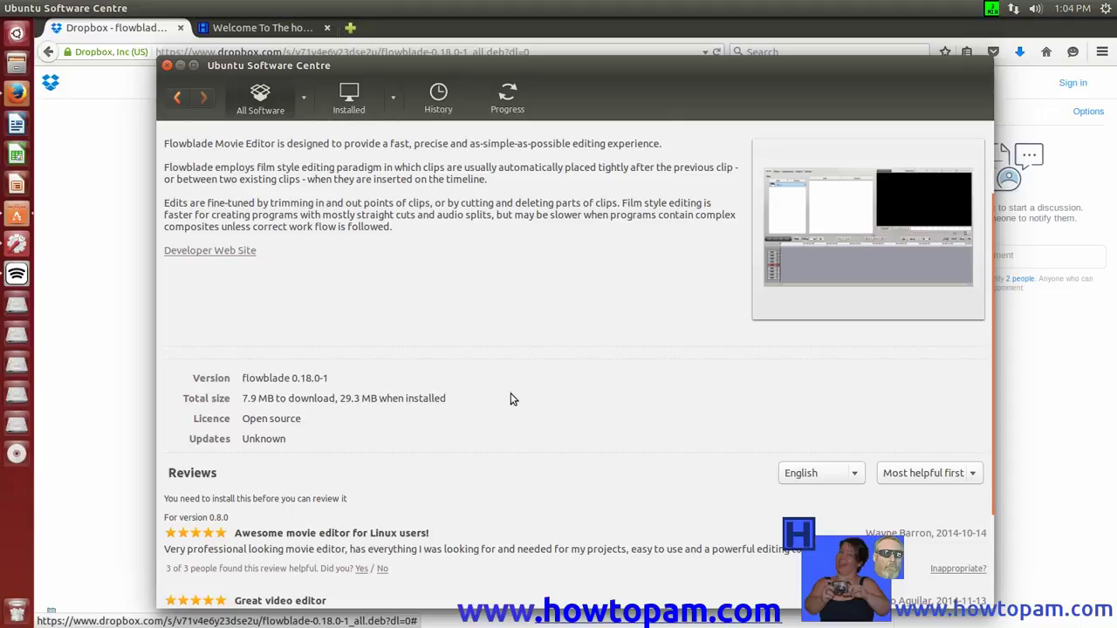
scroll(513, 399, "down", 3)
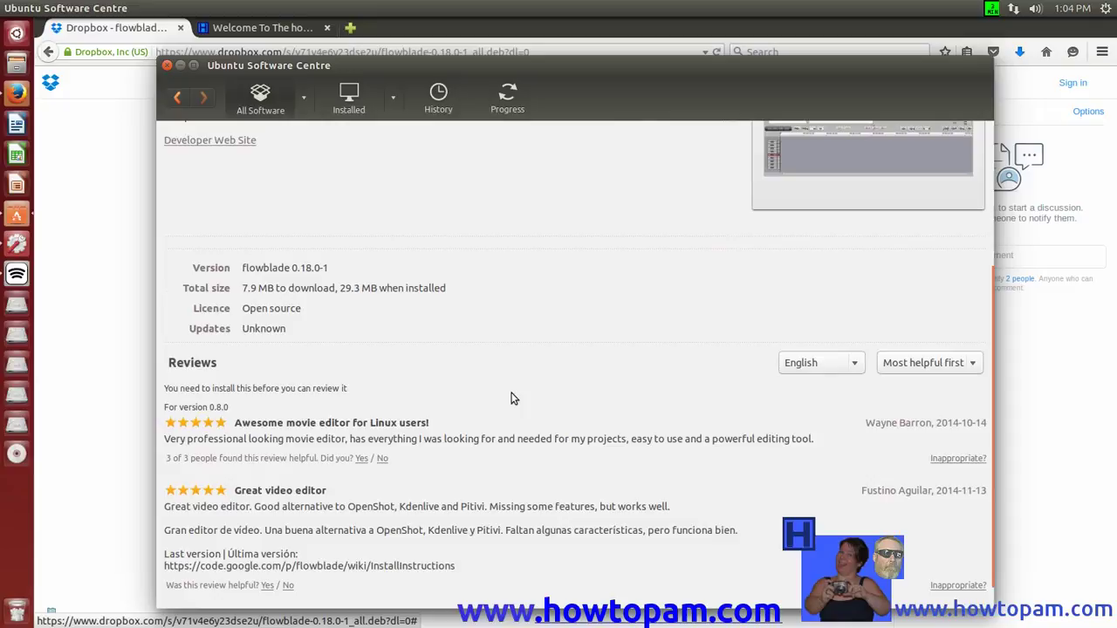
scroll(514, 398, "down", 1)
scroll(507, 394, "up", 3)
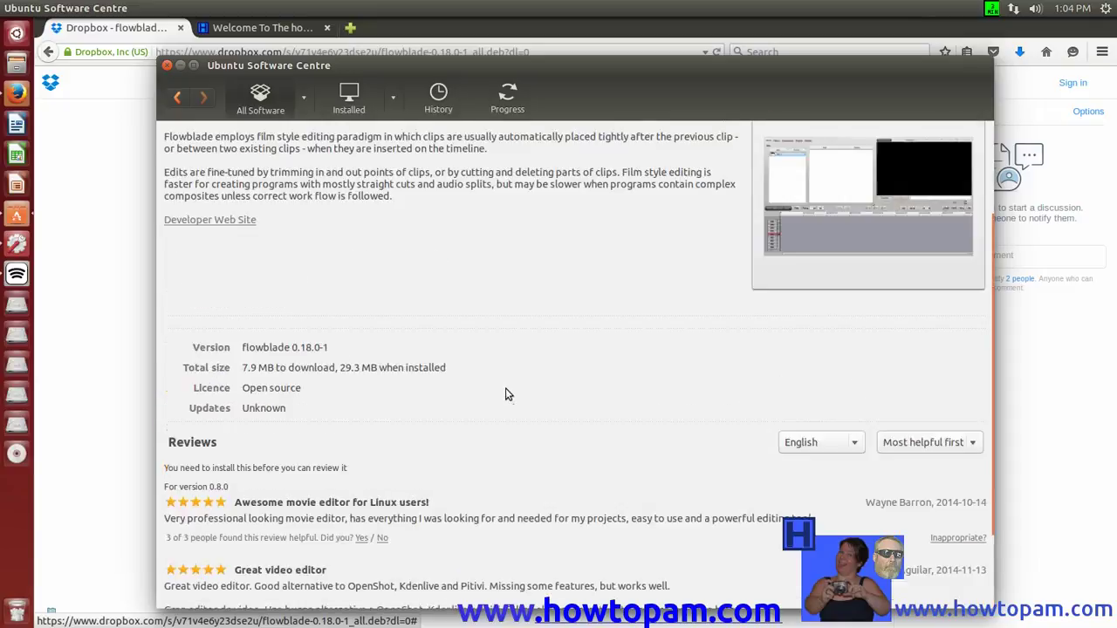
scroll(508, 395, "up", 4)
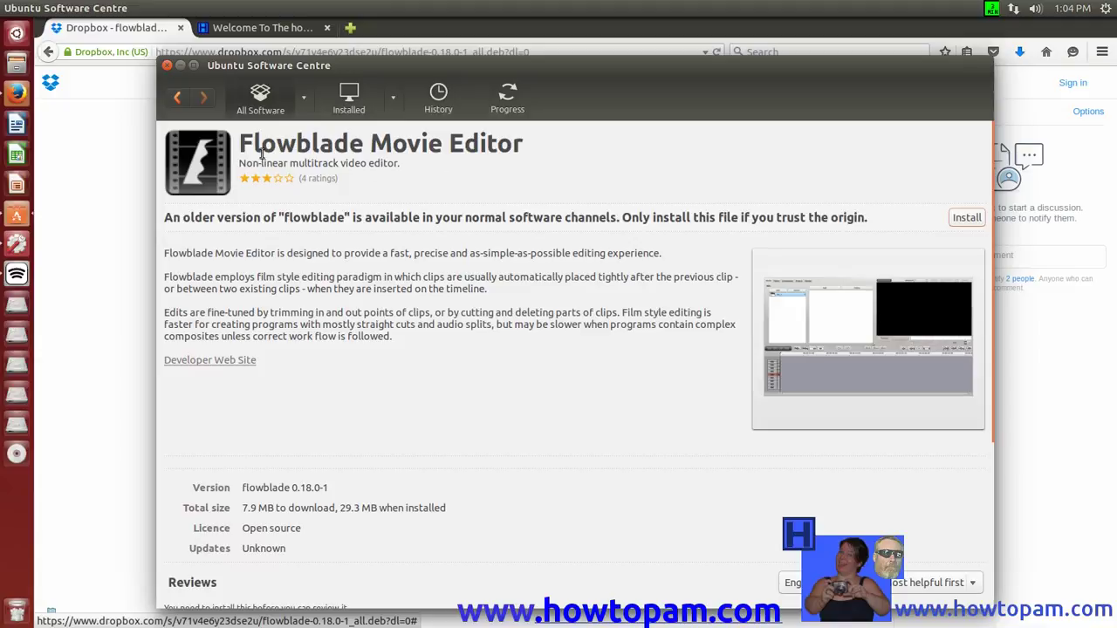
- Install Flowblade Movie Editor, authorising it with the account password
left_click(966, 222)
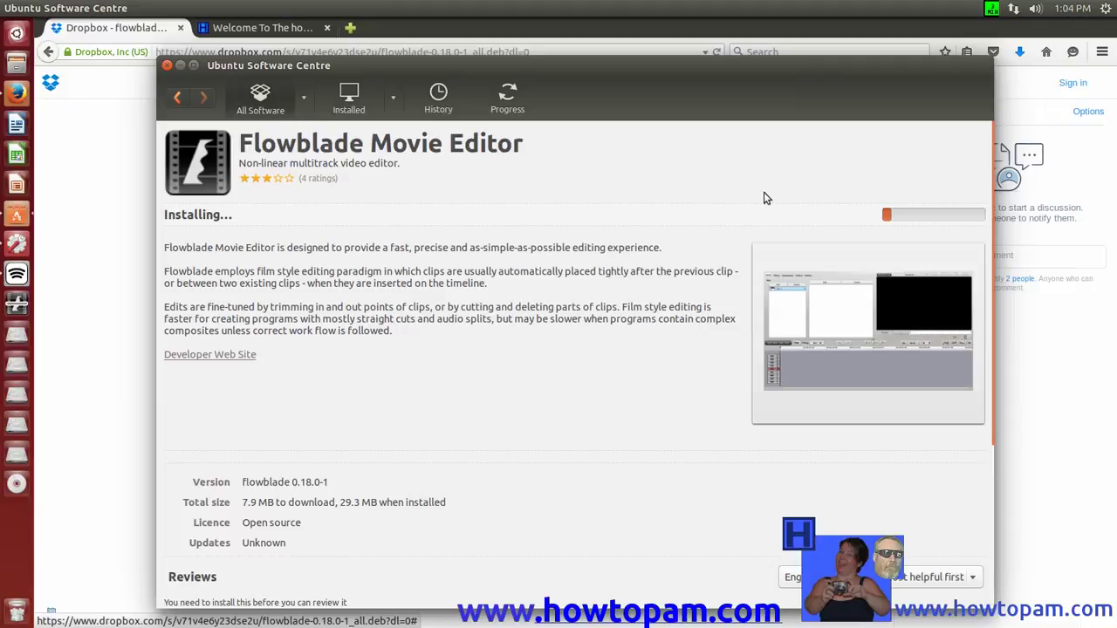
left_click(229, 27)
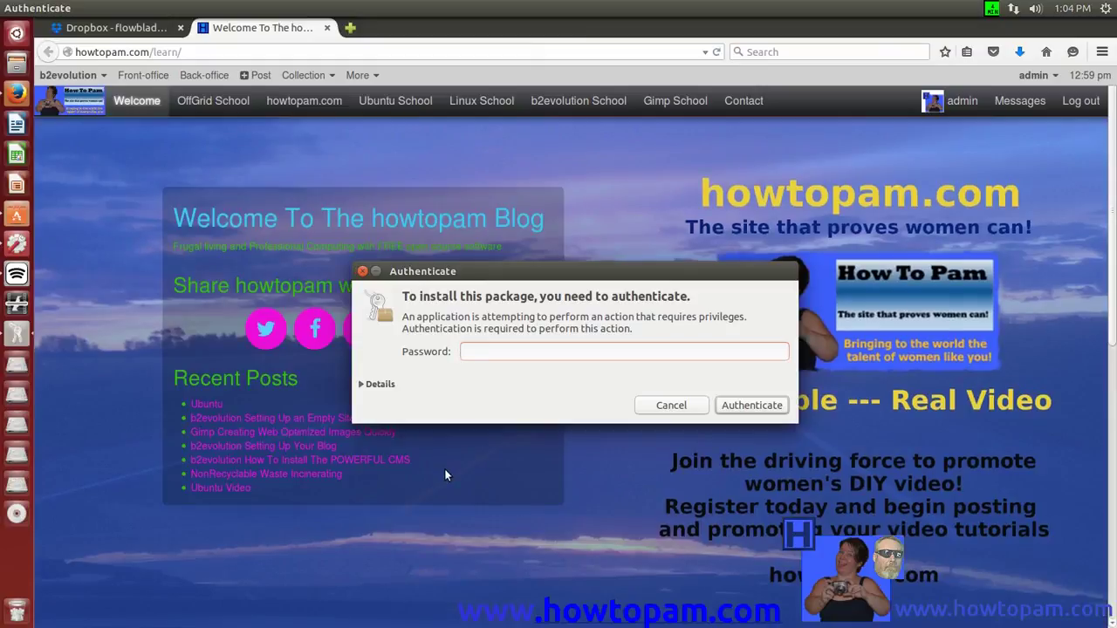
type("••••••••")
key("Return")
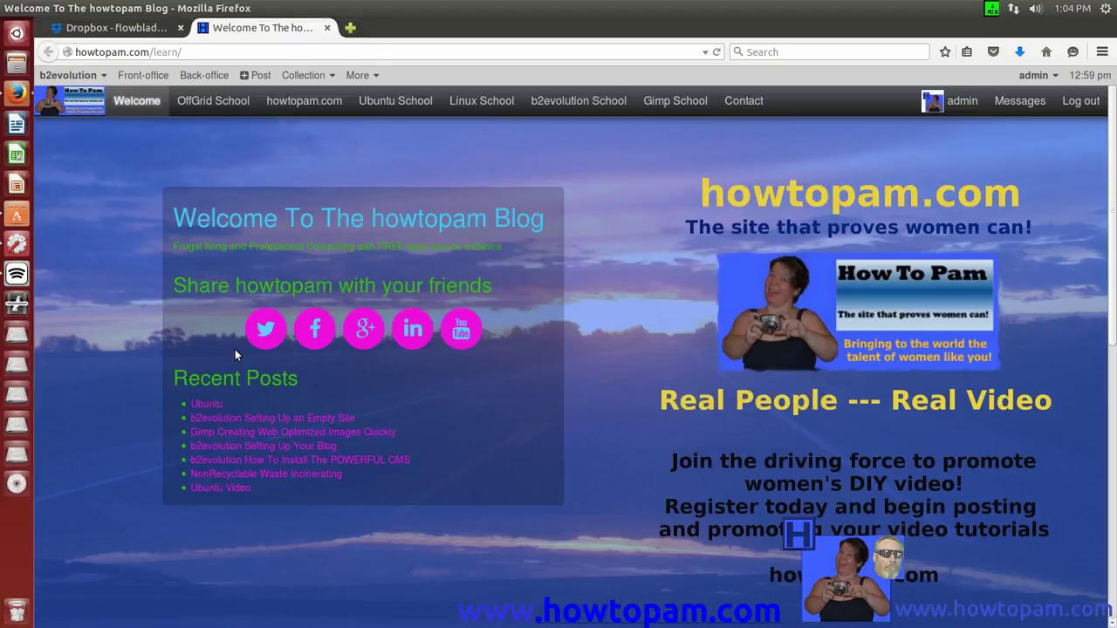
left_click(306, 101)
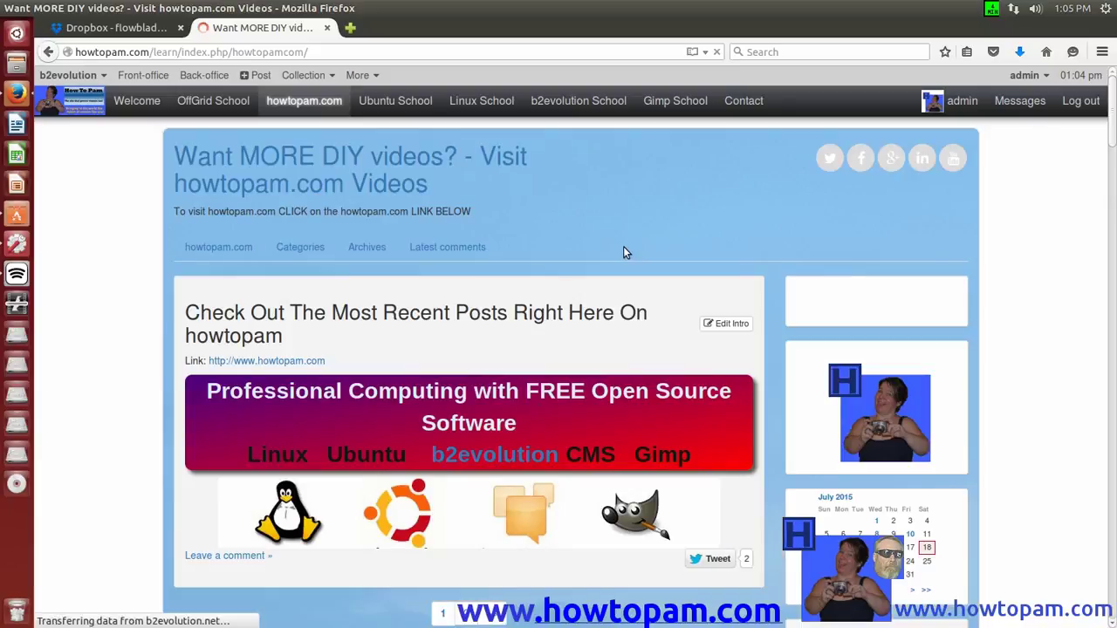
scroll(613, 249, "down", 2)
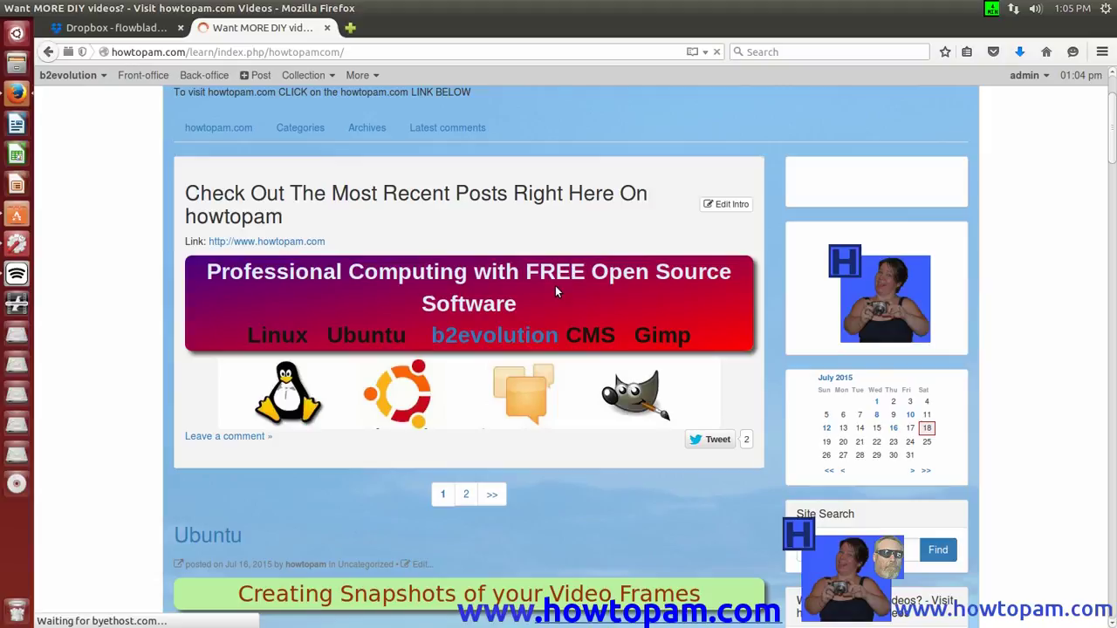
scroll(984, 231, "down", 2)
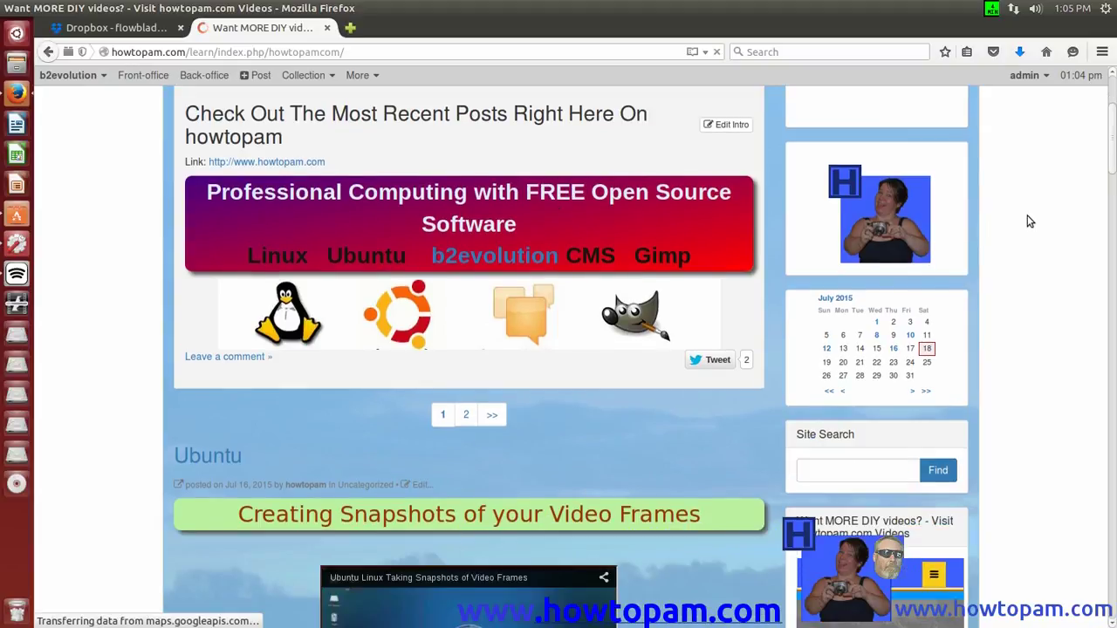
scroll(1030, 222, "down", 2)
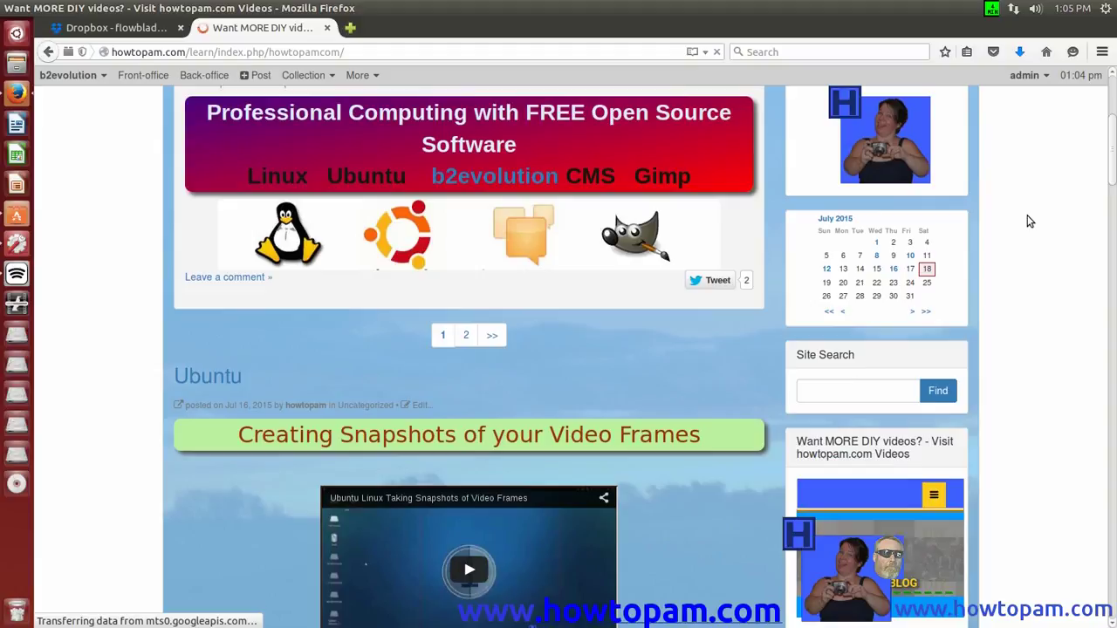
scroll(1030, 222, "down", 2)
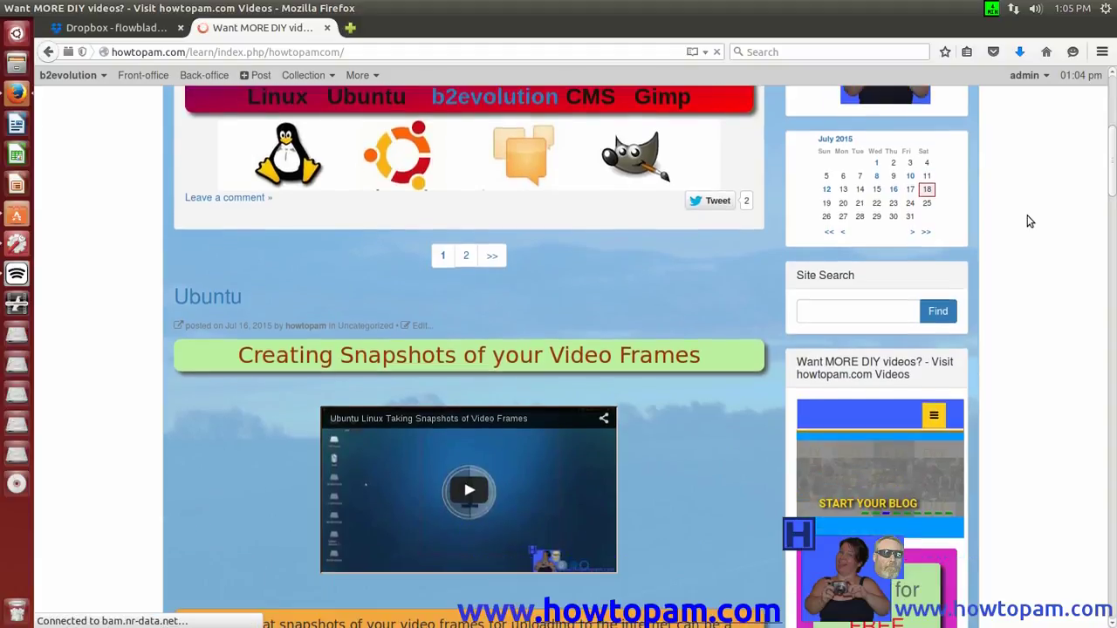
scroll(1030, 222, "up", 2)
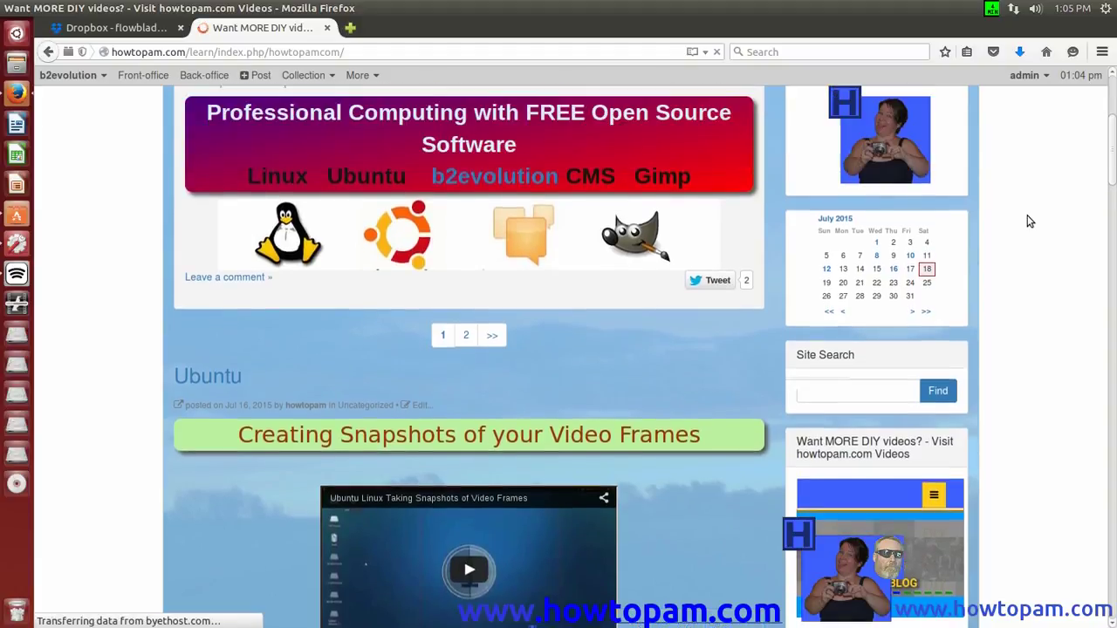
scroll(1030, 222, "up", 2)
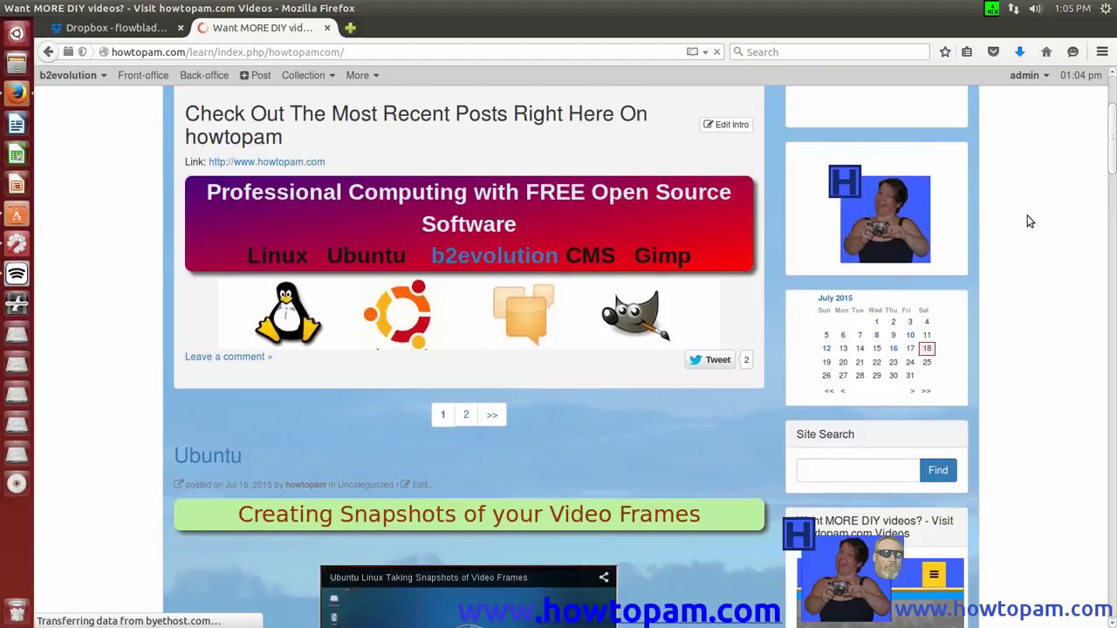
scroll(1030, 221, "up", 3)
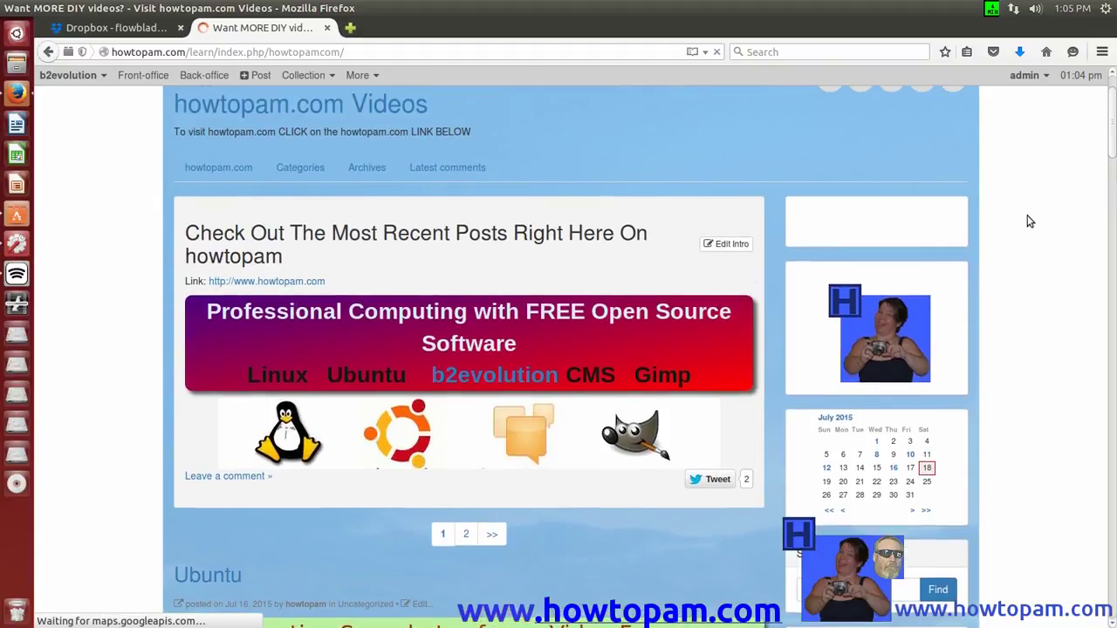
scroll(1030, 221, "up", 2)
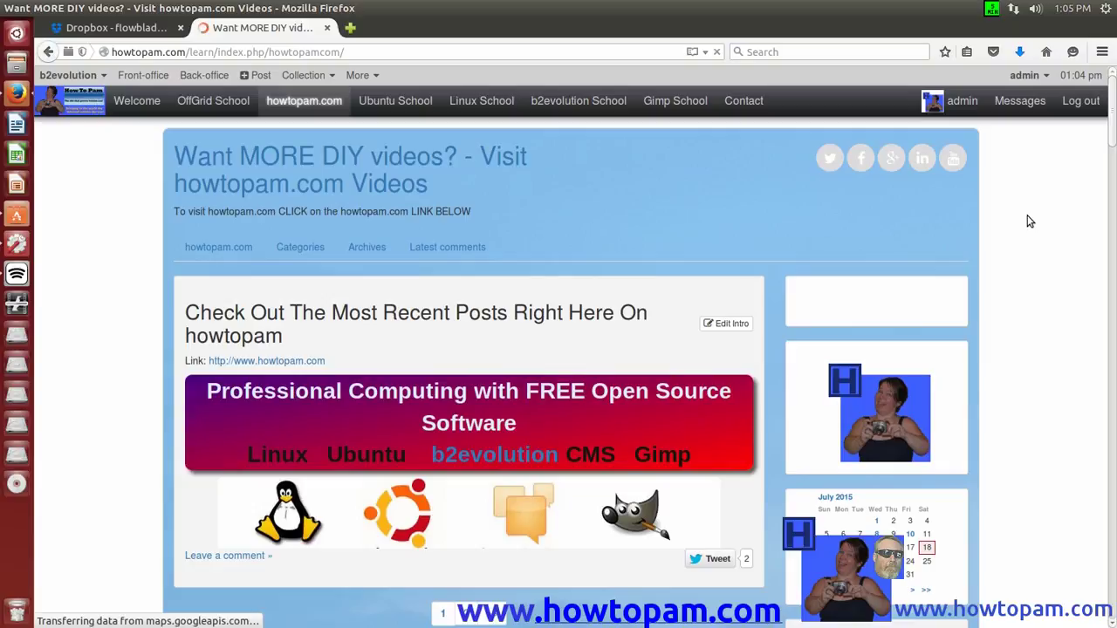
scroll(1030, 221, "down", 1)
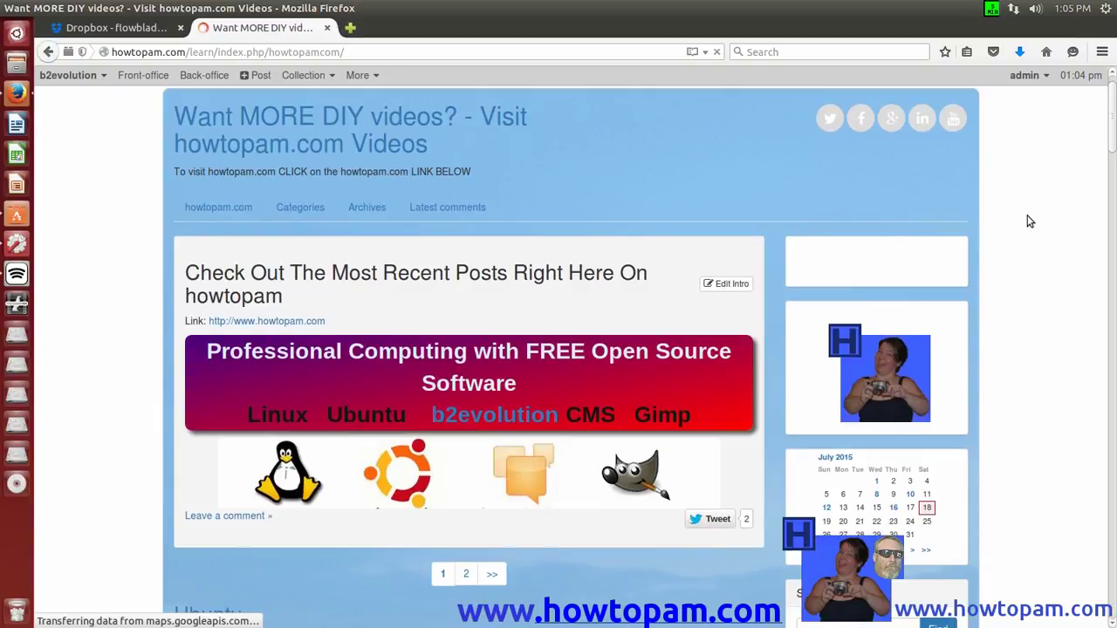
scroll(1030, 222, "down", 1)
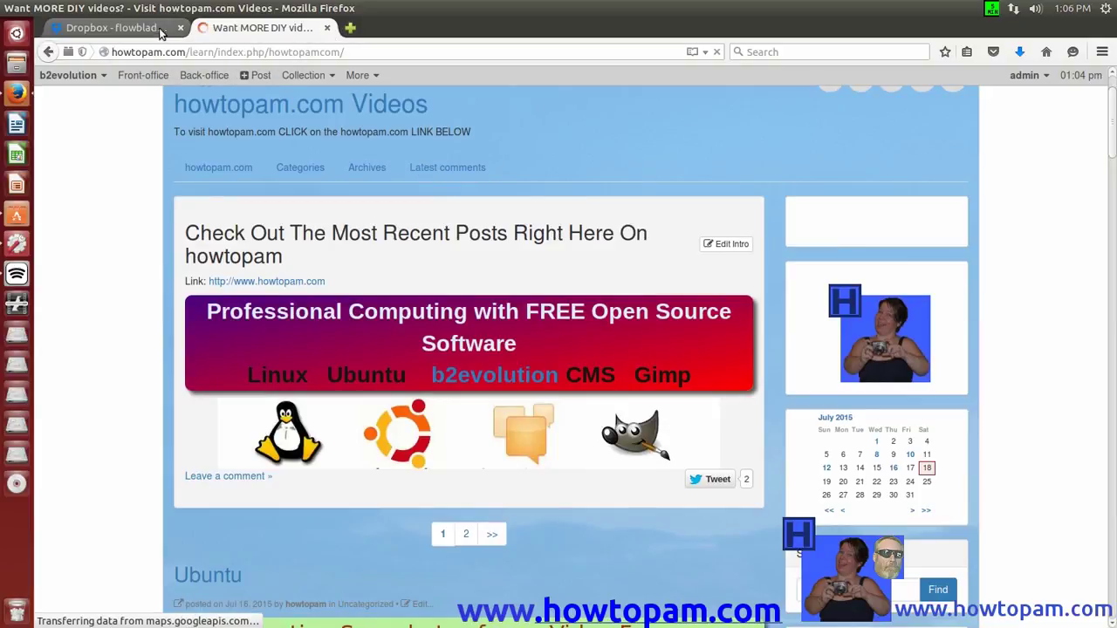
scroll(592, 137, "up", 2)
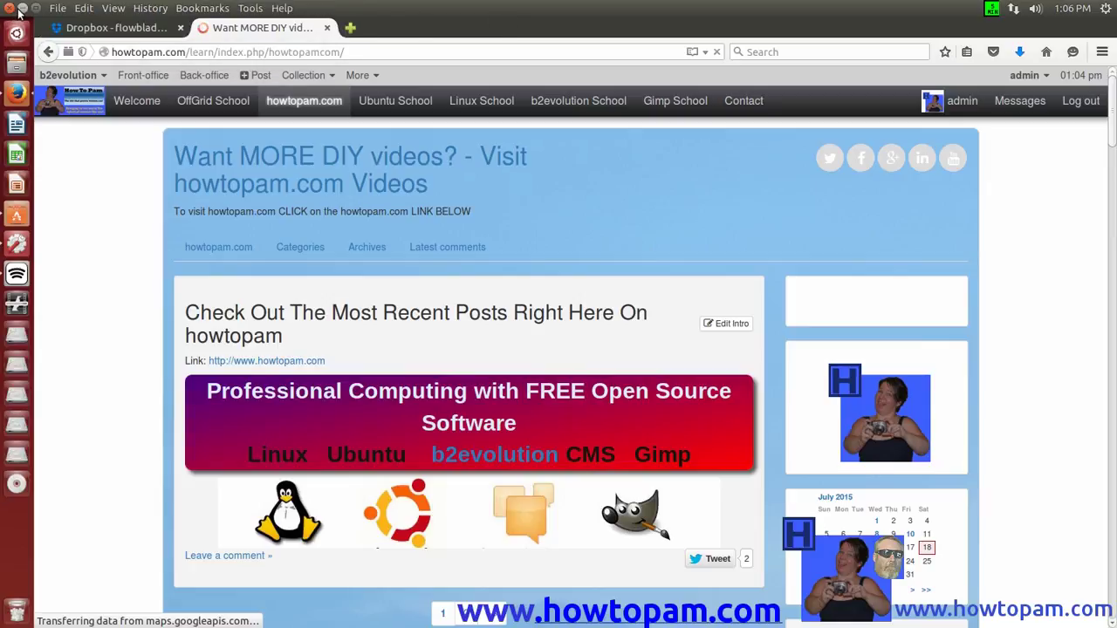
- Return from the installed Flowblade details to All Software, then close Software Centre
left_click(22, 10)
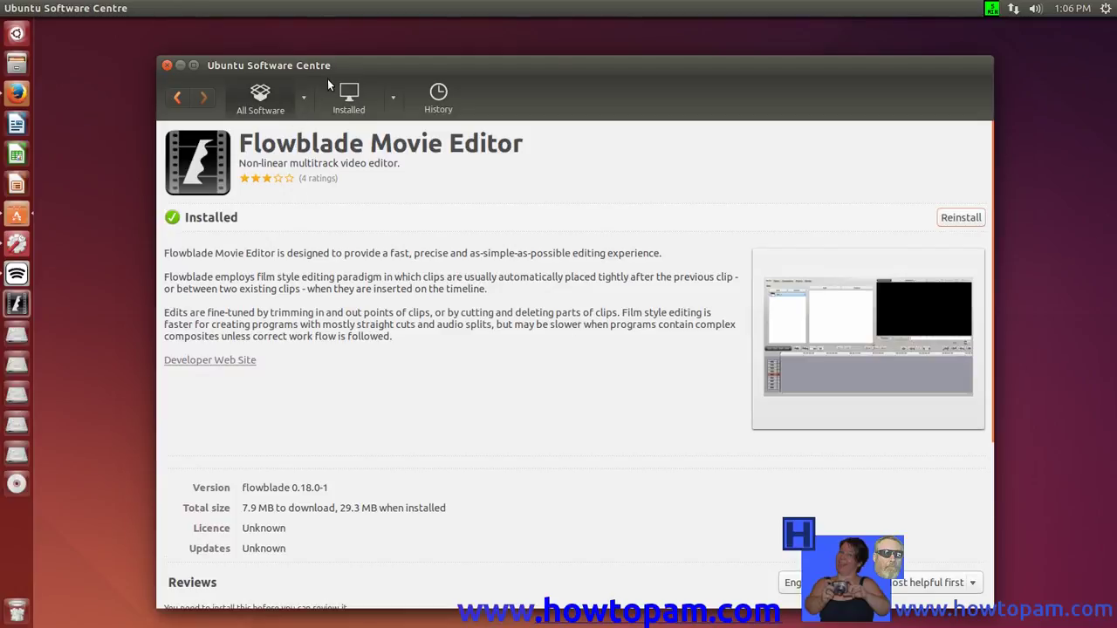
left_click(253, 101)
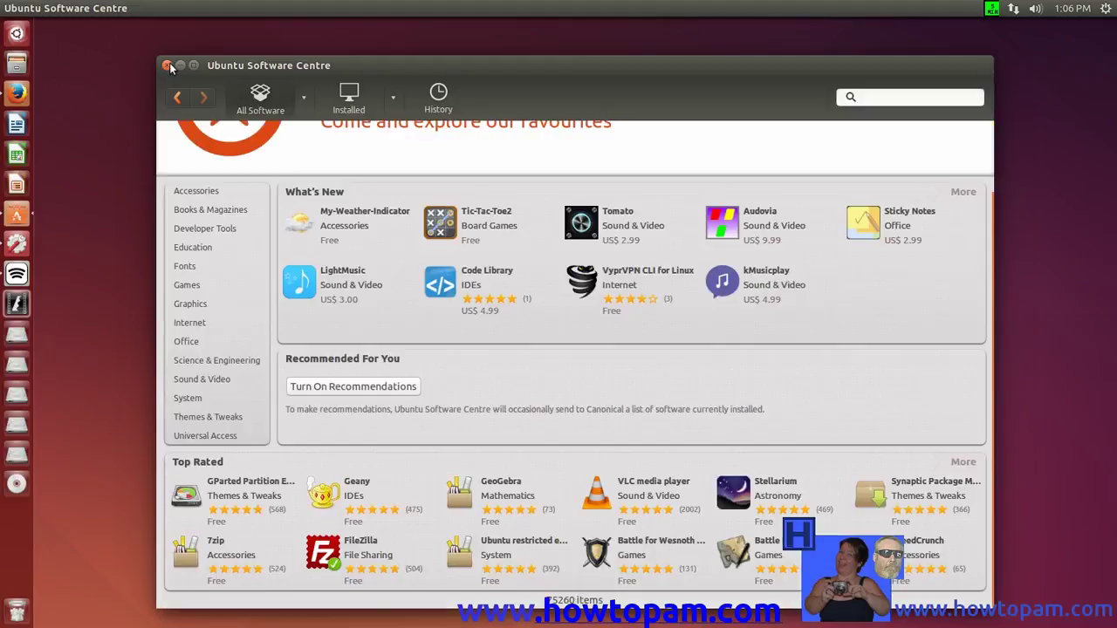
left_click(168, 66)
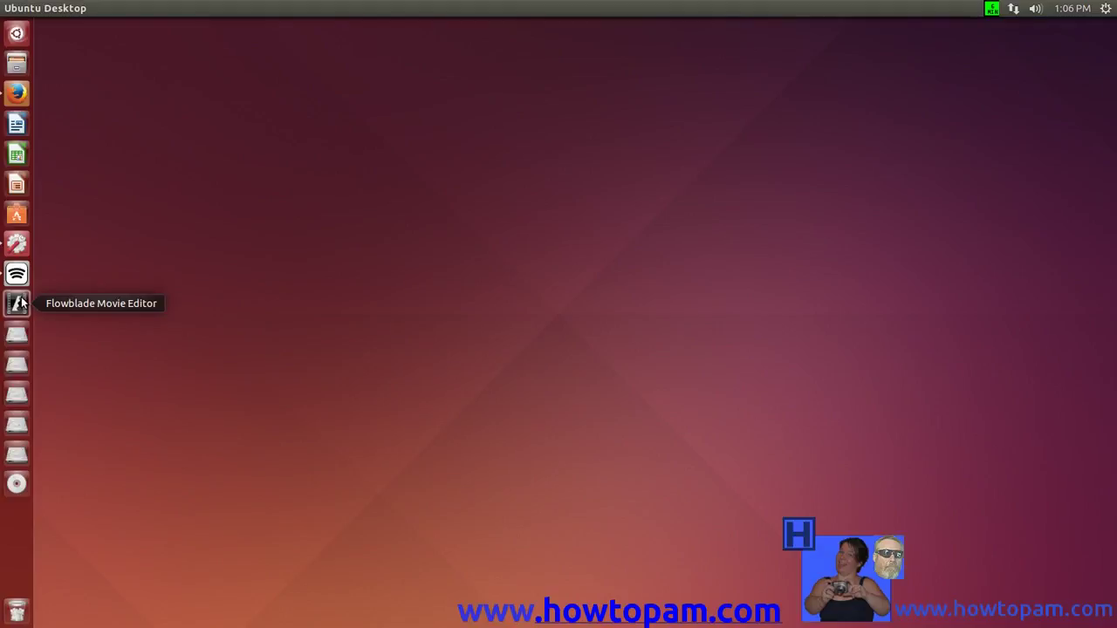
- Launch Flowblade from the Unity launcher, then exit without saving untitled.flb
left_click(22, 303)
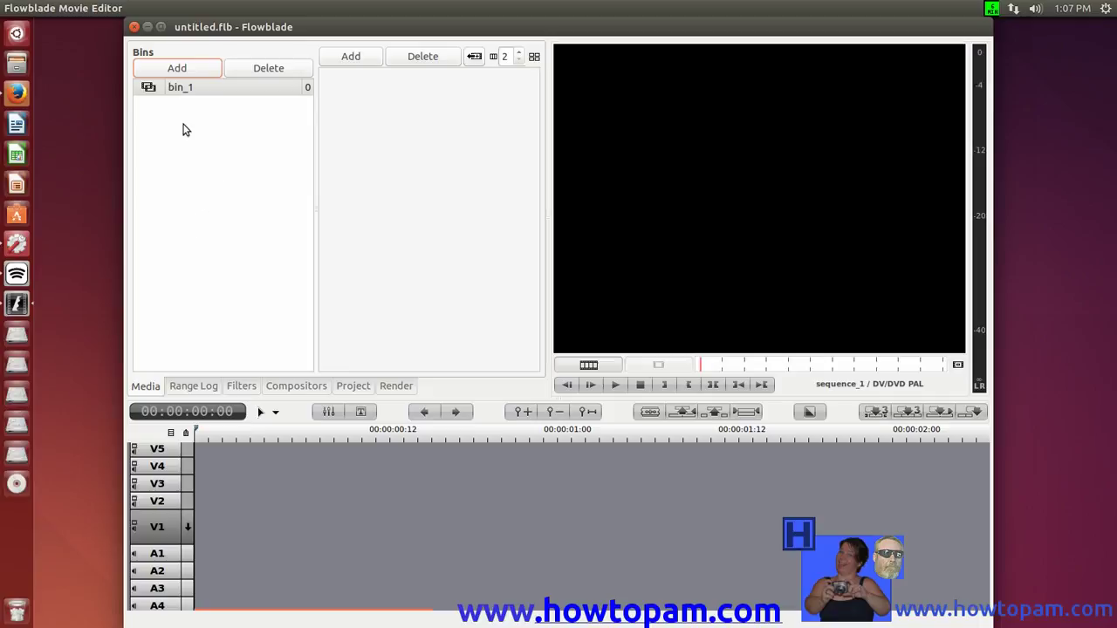
left_click(135, 28)
left_click(133, 29)
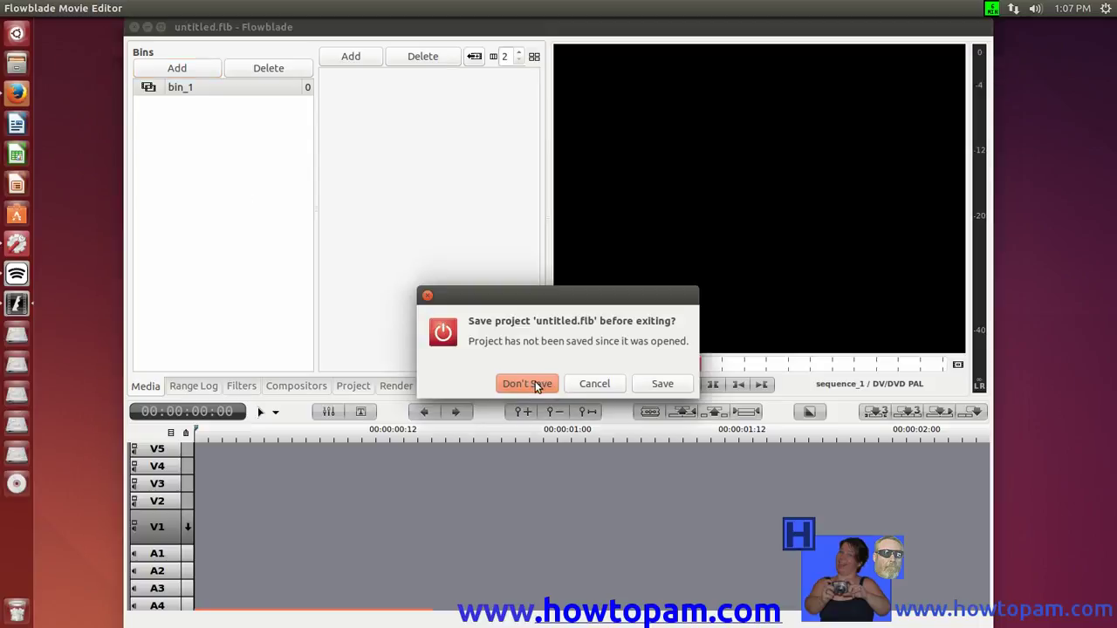
left_click(527, 384)
left_click(18, 96)
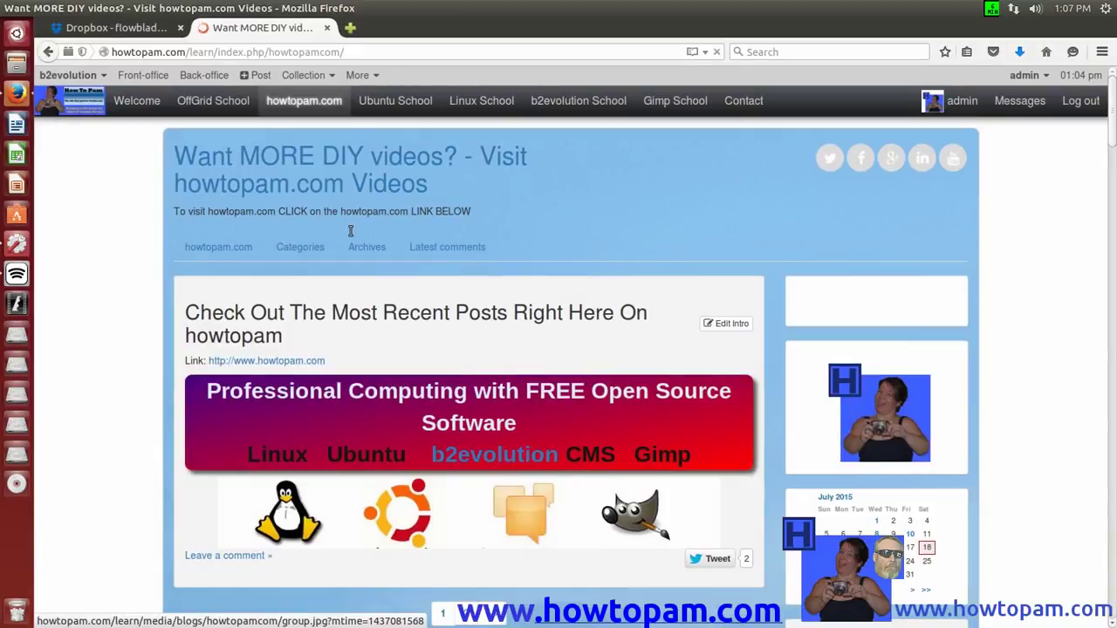
- Go to the howtopam blog's Welcome page from the top navigation bar
left_click(140, 102)
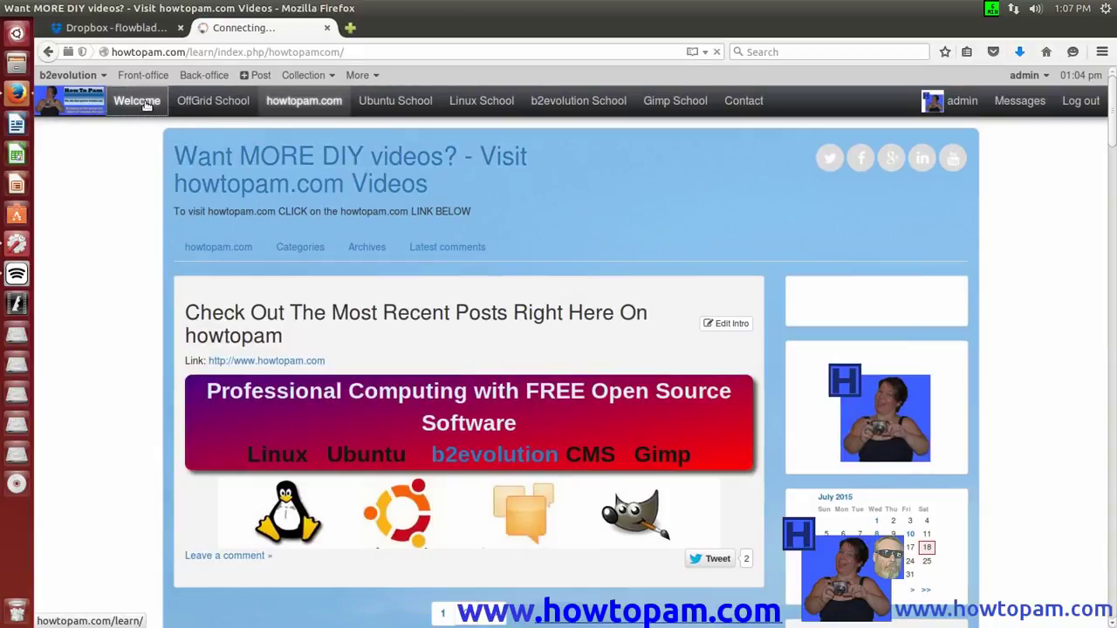